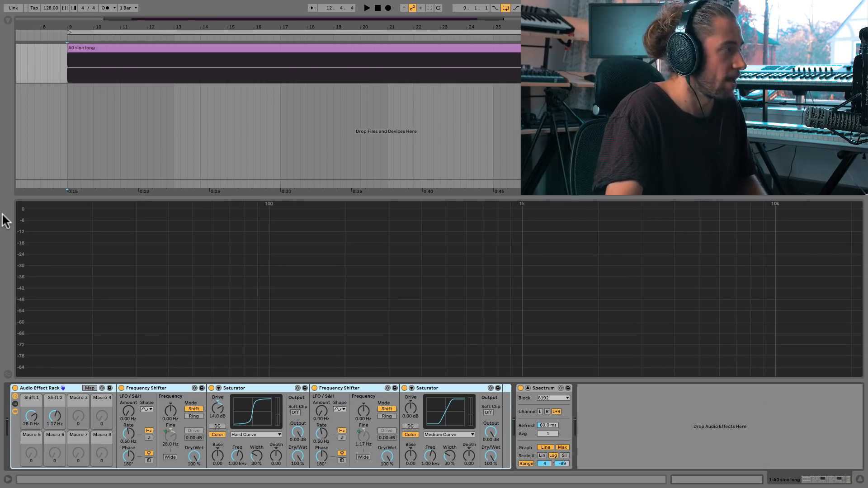
Step: Play the A0 sine clip through the full rack, setting Shift 1 to 0.12 Hz and Shift 2 to 11.1 Hz
key("space")
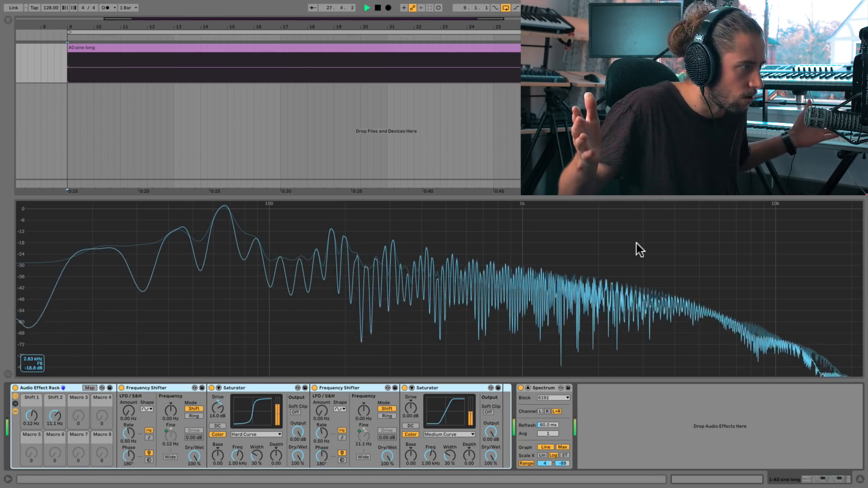
key("space")
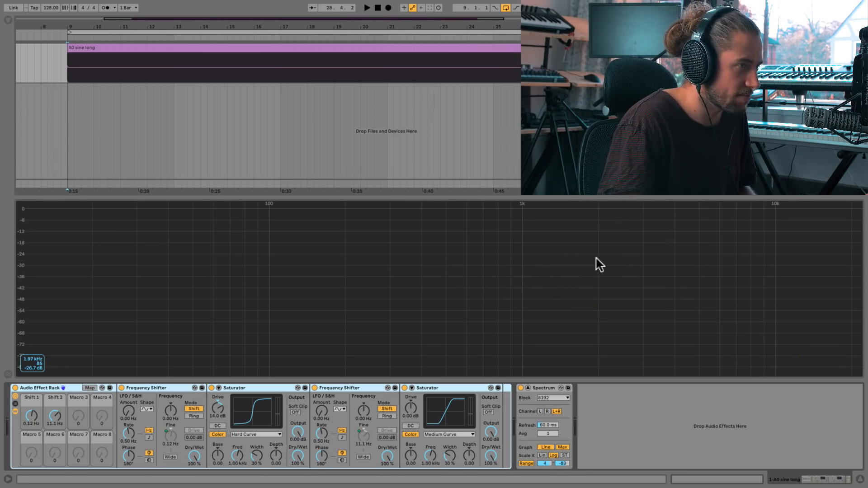
Step: Switch off both Frequency Shifters and both Saturators, and play the dry sine to examine its peak in Spectrum
left_click(314, 388)
left_click(212, 387)
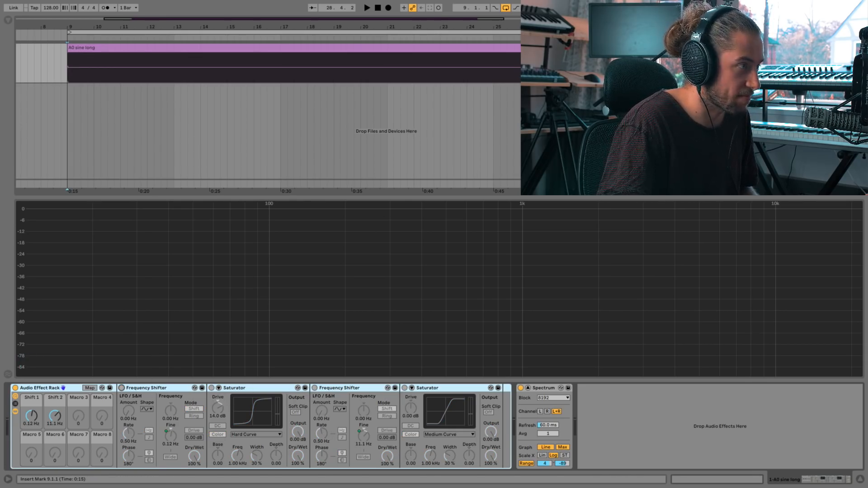
key("space")
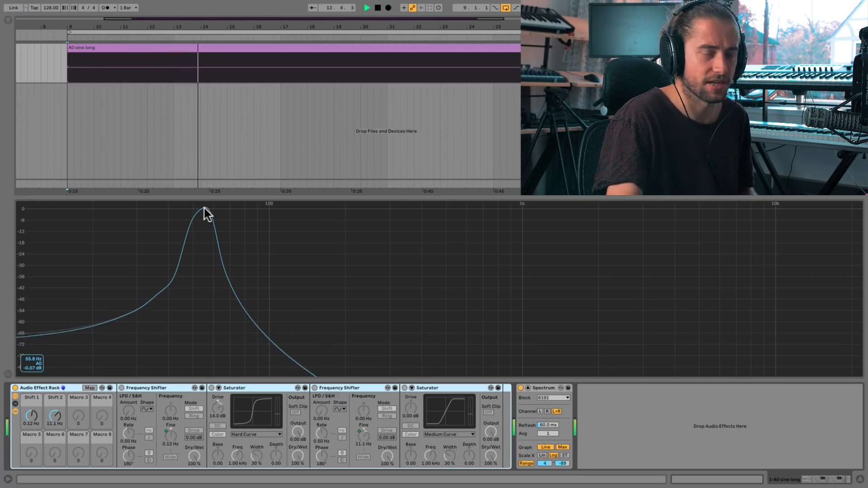
key("space")
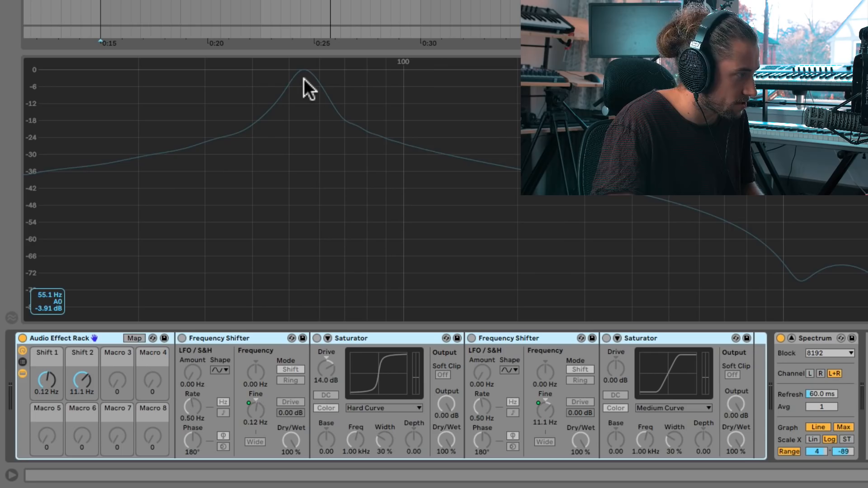
key("space")
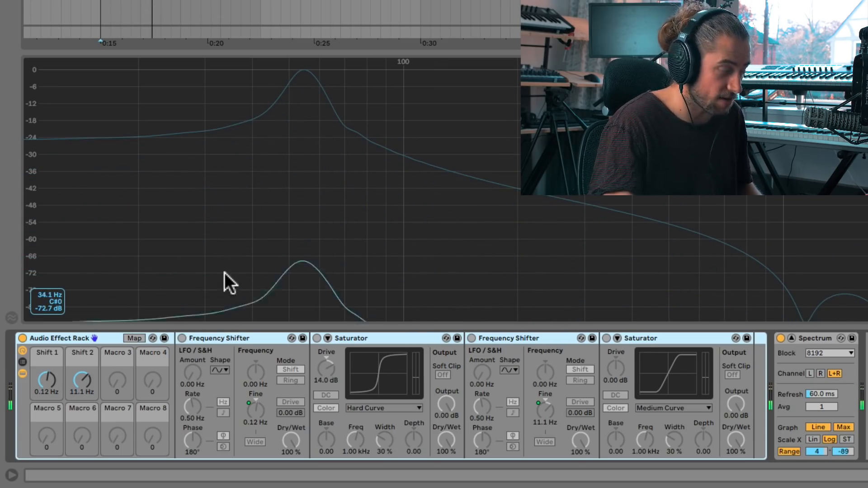
Step: Turn on the first Frequency Shifter, locate the Fine controls of both shifters, and play the sine through the first one
left_click(182, 338)
left_click(253, 413)
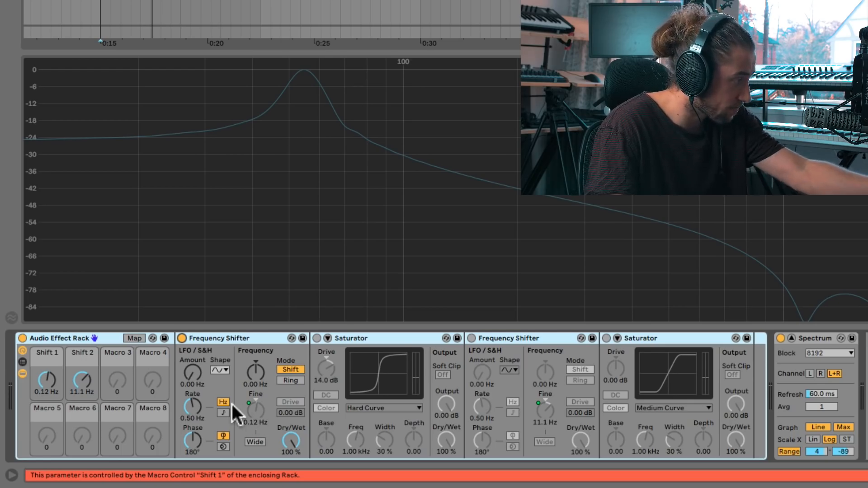
left_click(248, 414)
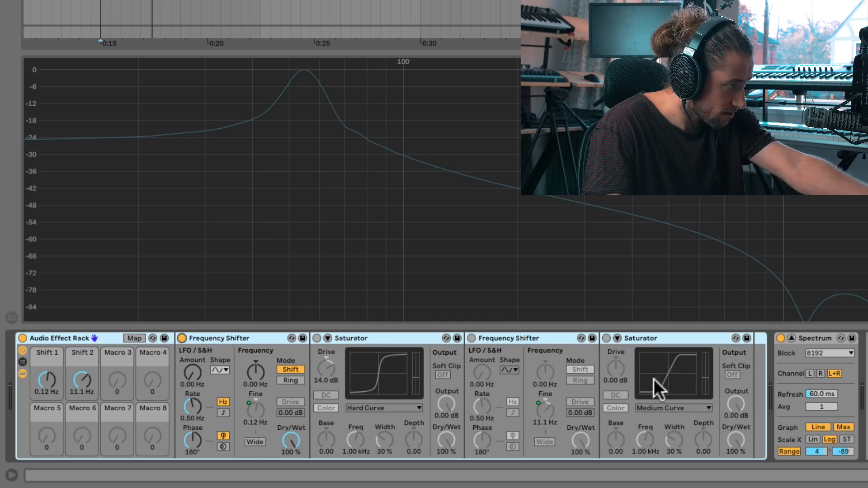
left_click(553, 407)
left_click(256, 410)
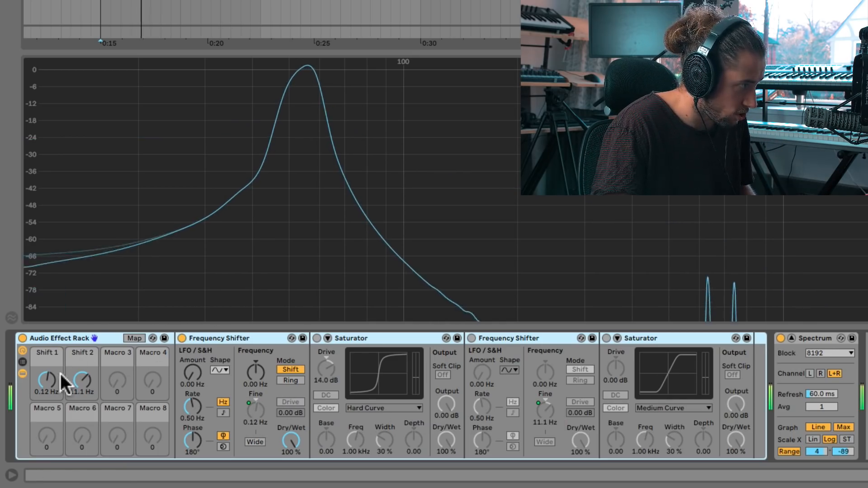
Step: Sweep the Shift 1 macro upward during playback and return it to 0.12 Hz
left_click(50, 383)
mouse_move(48, 381)
left_mouse_down()
mouse_move(48, 353)
mouse_move(47, 405)
mouse_move(47, 371)
mouse_move(48, 381)
left_mouse_up()
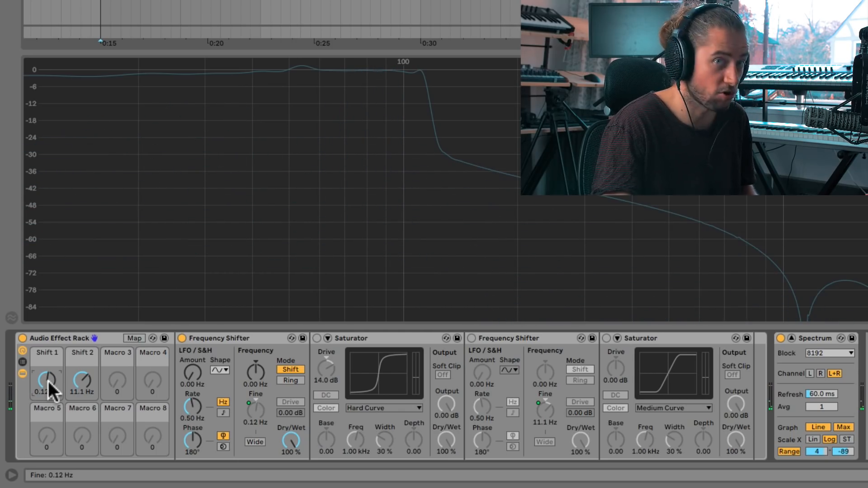
key("space")
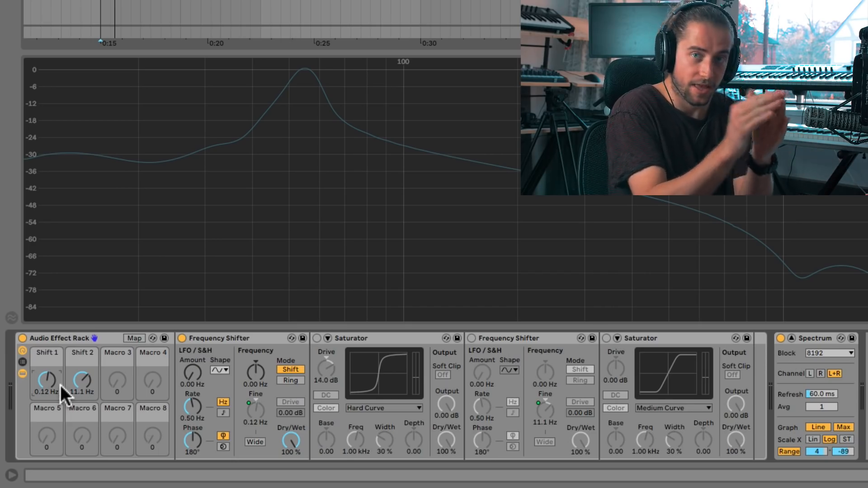
Step: Play the sine clip and turn on the first Saturator to examine the added harmonics in Spectrum
key("space")
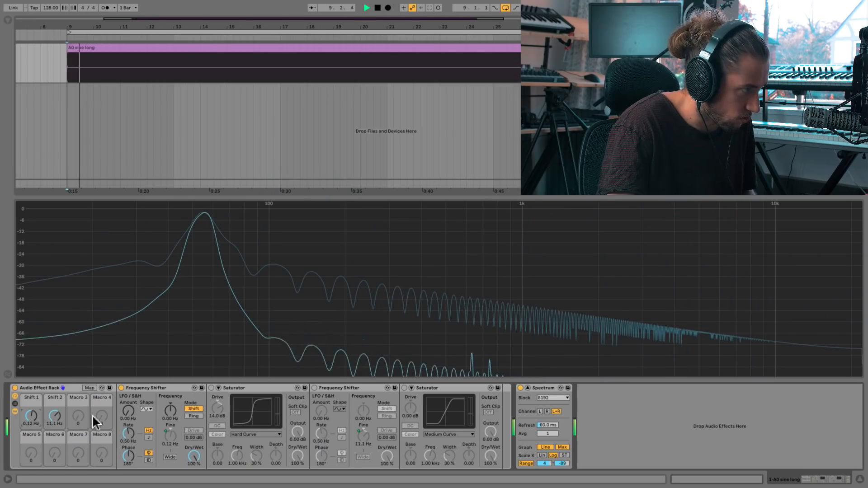
key("space")
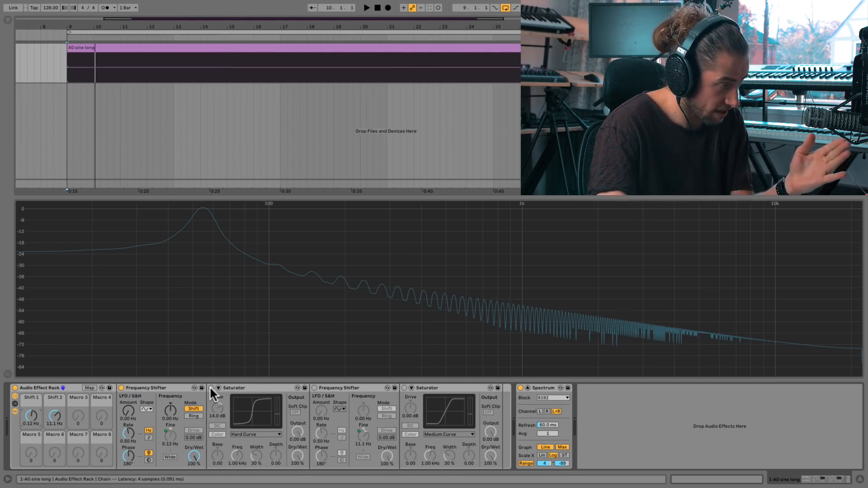
key("space")
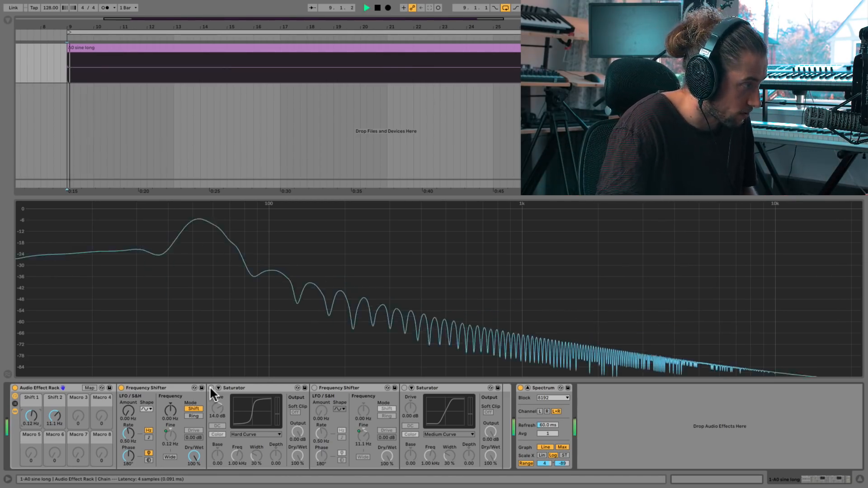
left_click(211, 388)
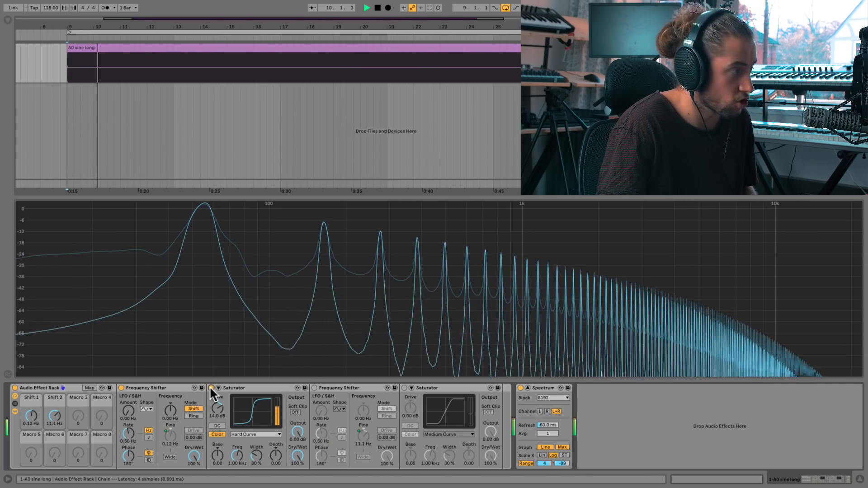
mouse_move(320, 244)
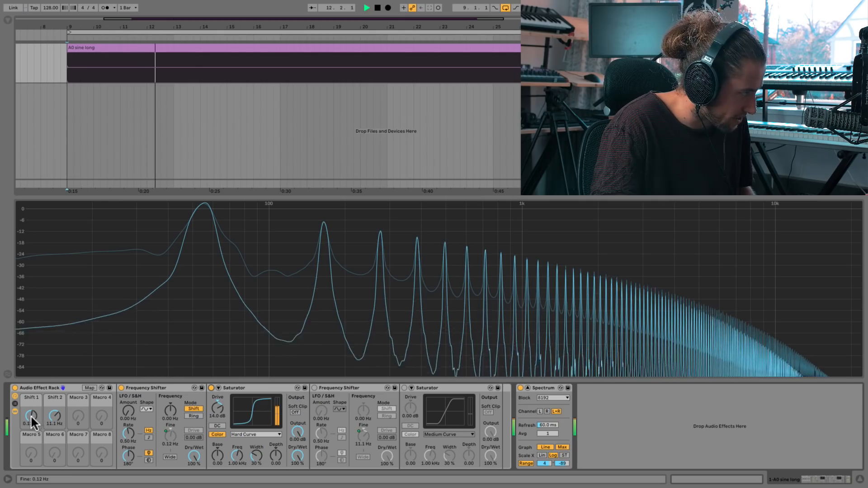
Step: Compare raising Shift 1 with the first Saturator on and bypassed, then restore 0.12 Hz with that Saturator on
left_click_drag(31, 416, 30, 389)
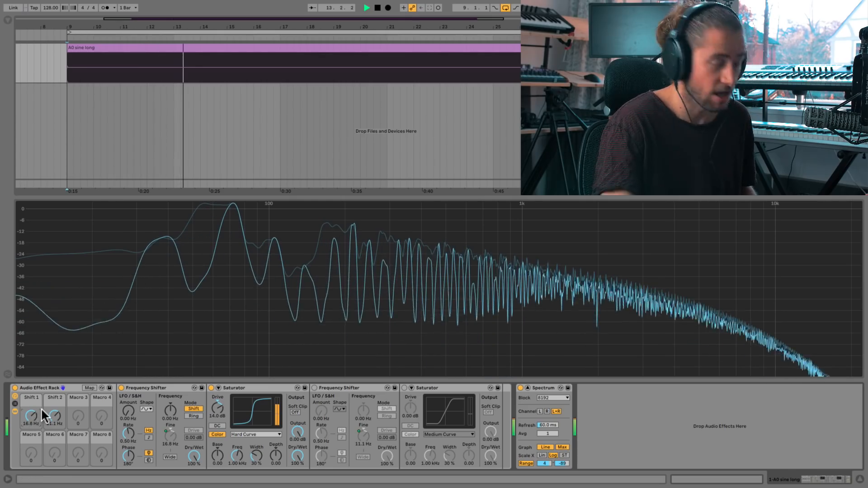
key("space")
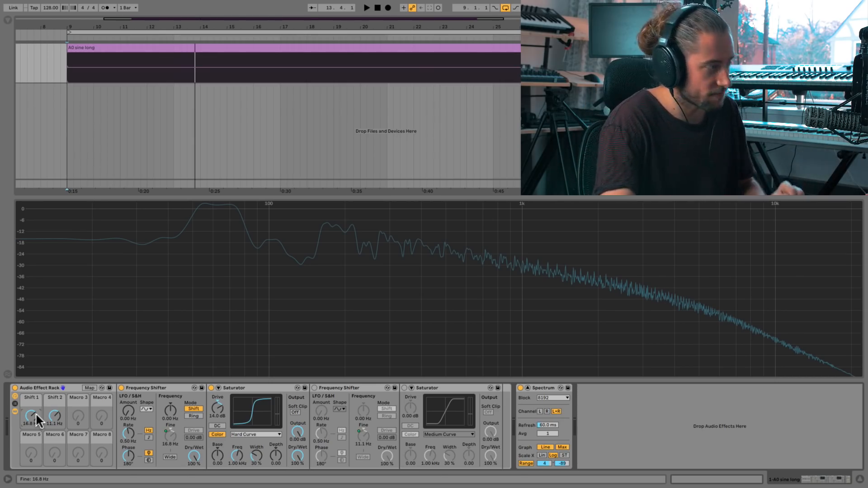
left_click(211, 388)
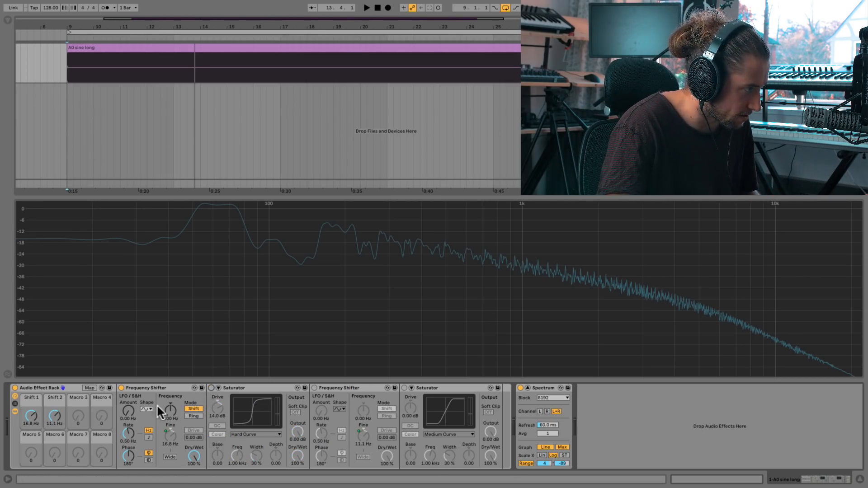
key("space")
left_click_drag(30, 417, 30, 391)
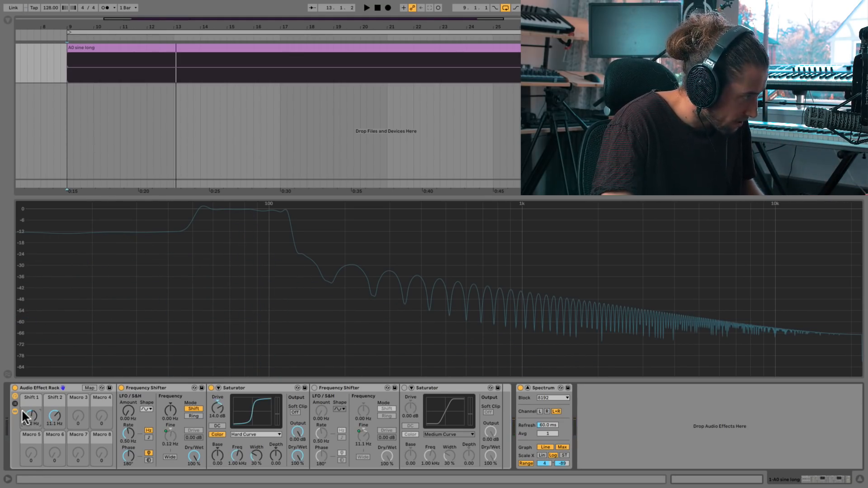
Step: Turn on the second Frequency Shifter during playback and compare the saturated sine's harmonics before and after it
key("space")
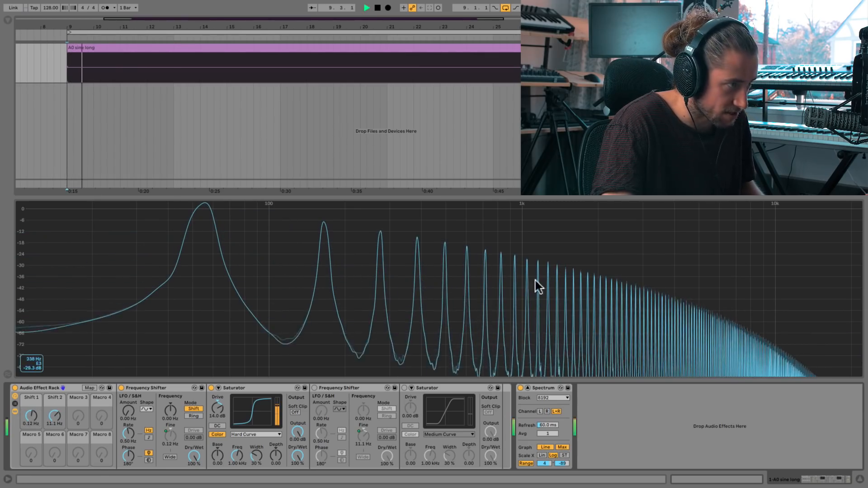
key("space")
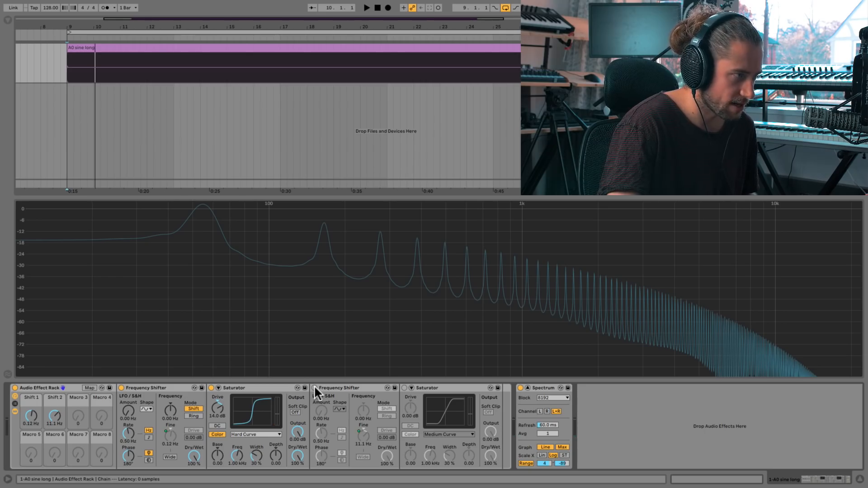
key("space")
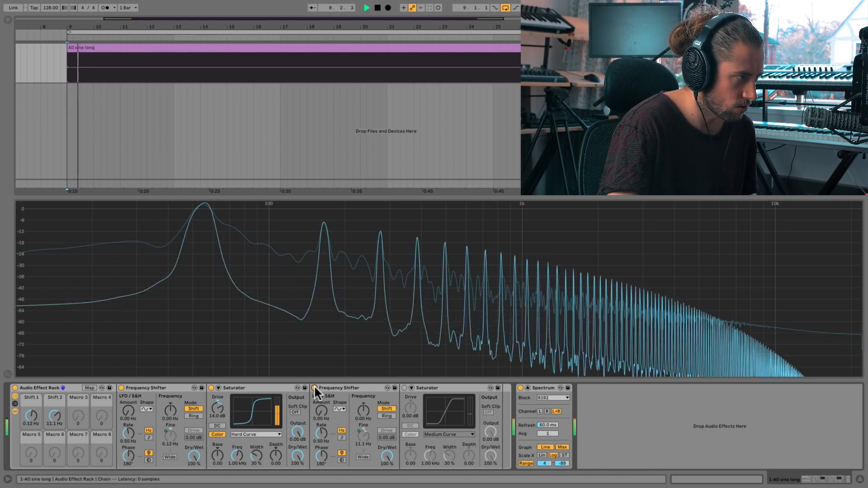
left_click(315, 388)
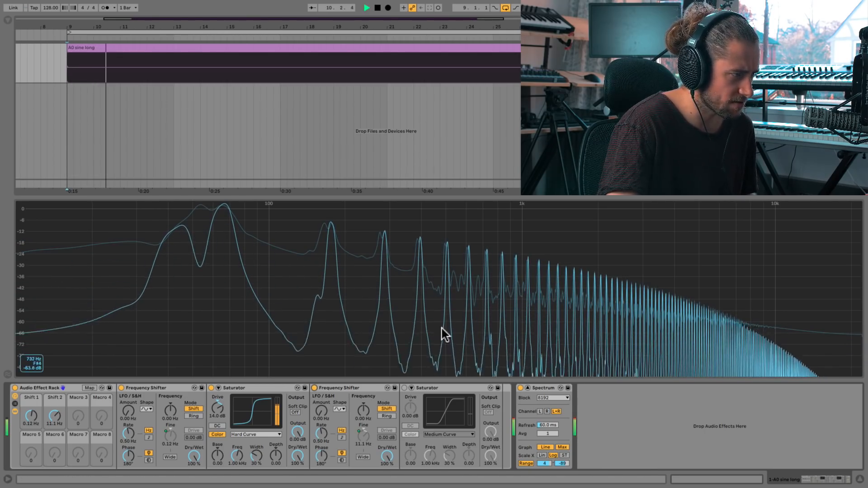
key("space")
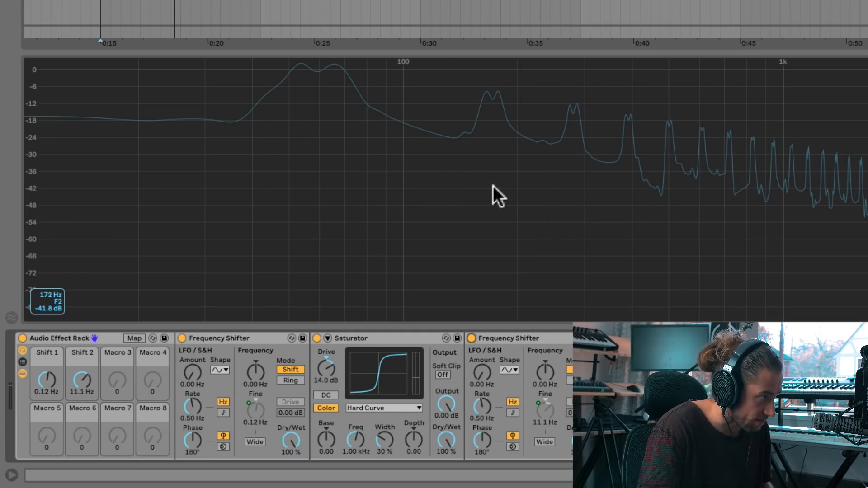
Step: Switch the second Saturator on and off twice during playback to compare the spectrum, then clear the Spectrum's maximum curve
key("space")
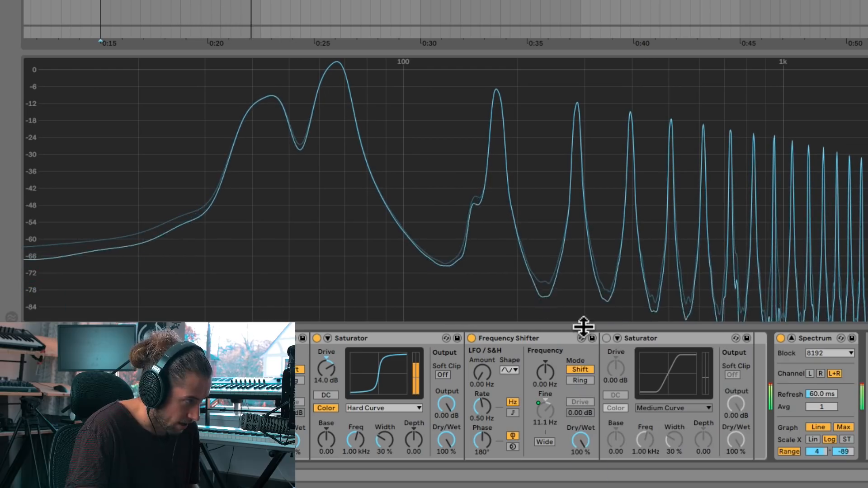
left_click(605, 338)
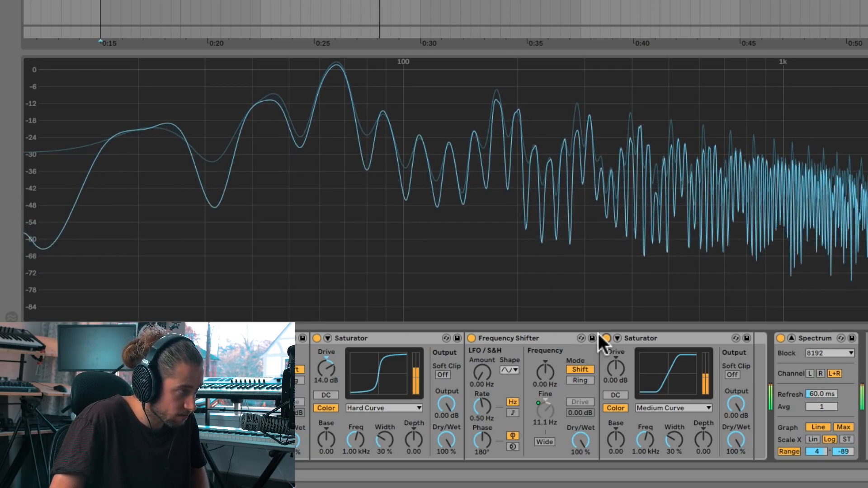
left_click(606, 339)
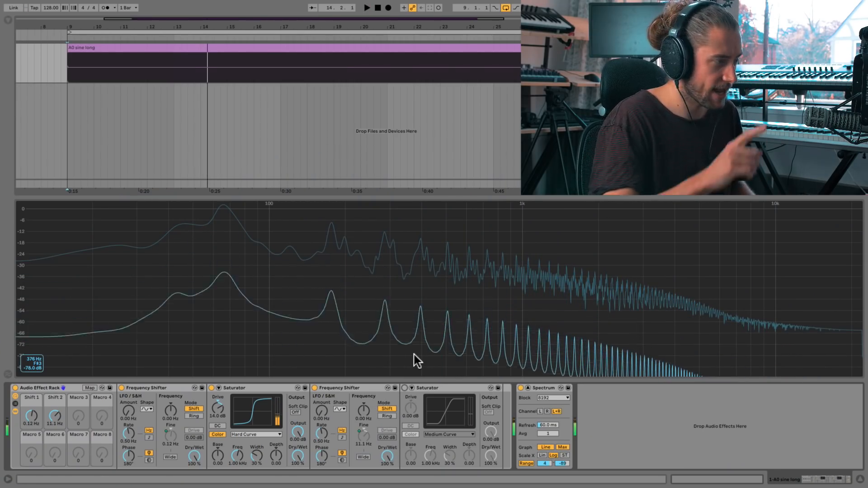
key("space")
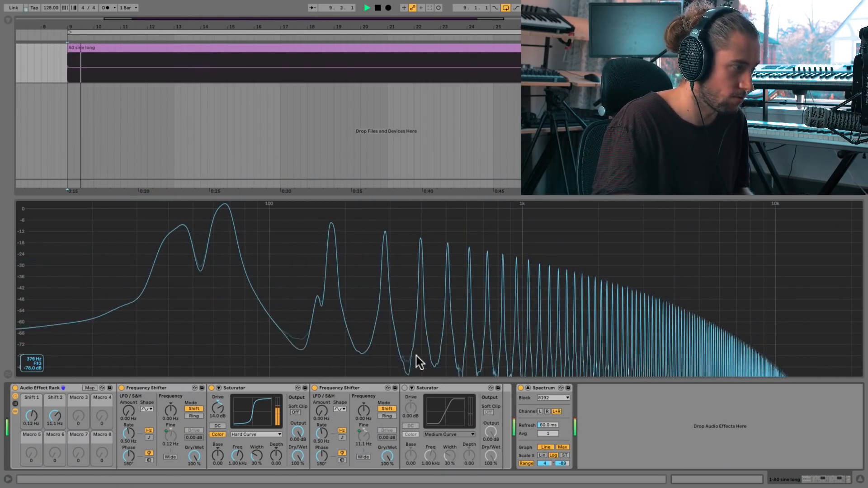
left_click(405, 388)
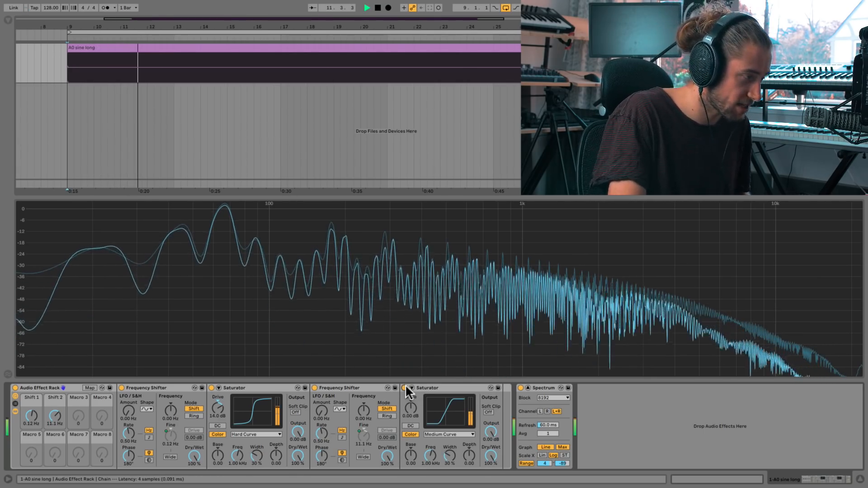
left_click(405, 388)
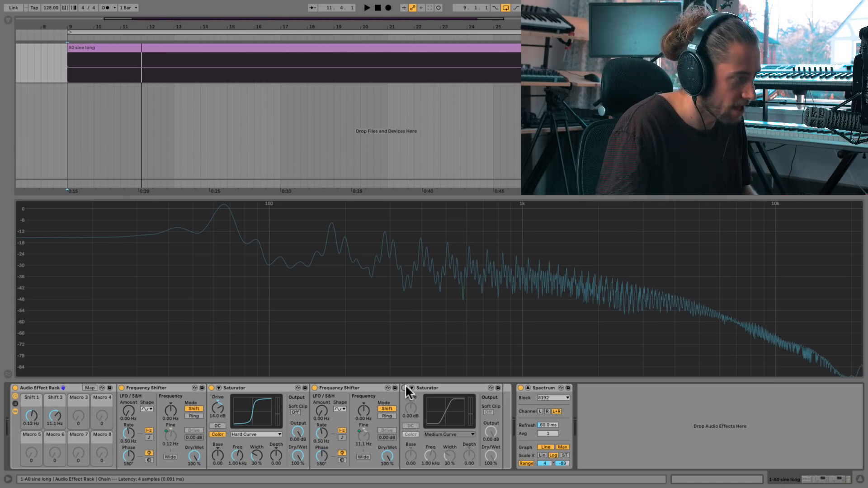
left_click(393, 341)
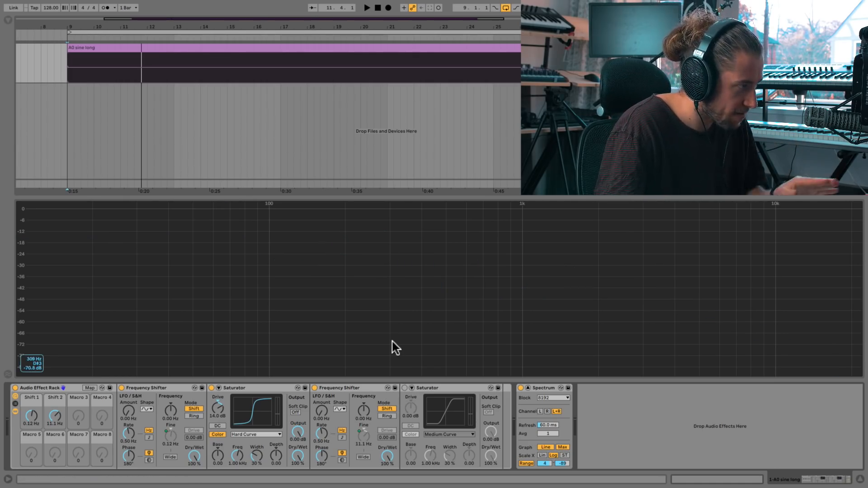
Step: Switch off both Frequency Shifters and the first Saturator so the rack passes the sine unprocessed
left_click(314, 387)
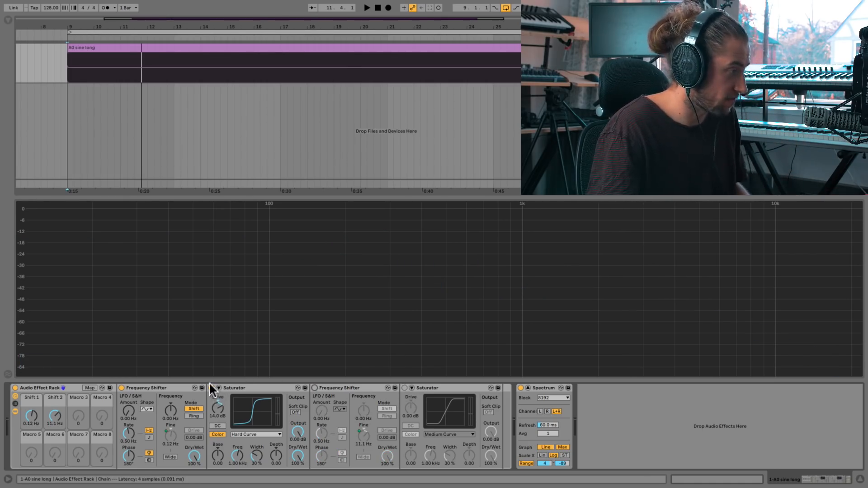
left_click(121, 387)
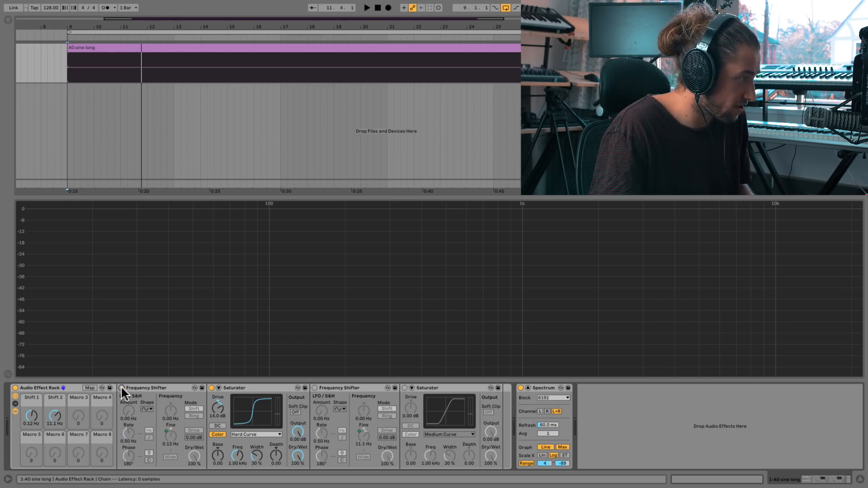
left_click(211, 388)
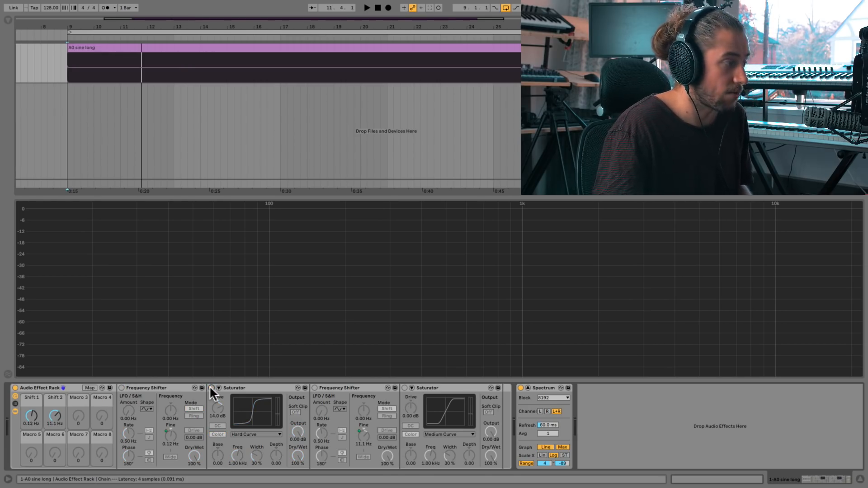
Step: Play the unprocessed A0 sine, then turn on the first Saturator to compare the harmonics it adds in the spectrum
key("space")
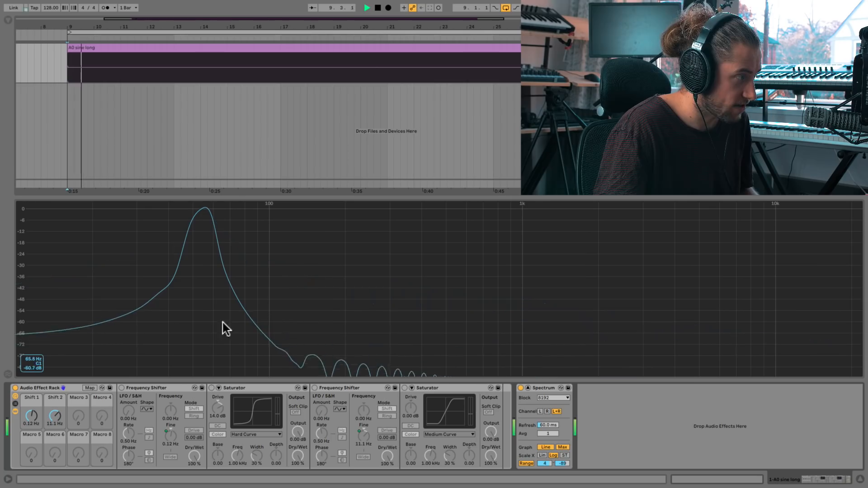
left_click(211, 388)
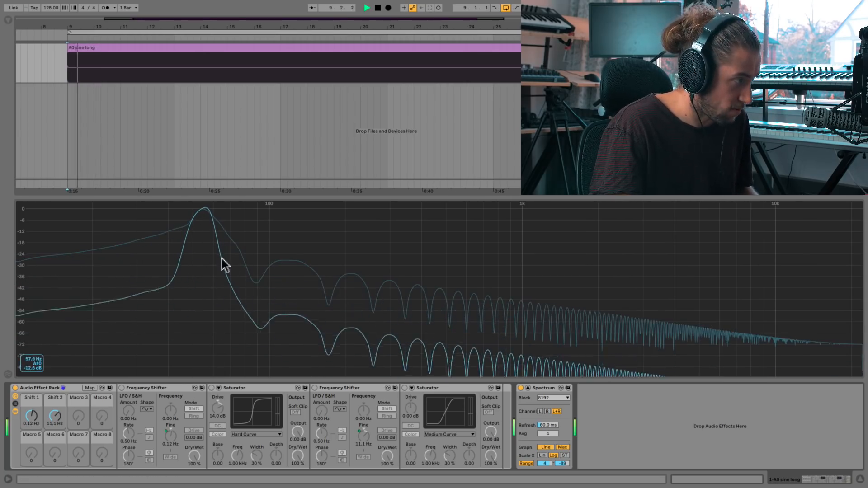
left_click(211, 387)
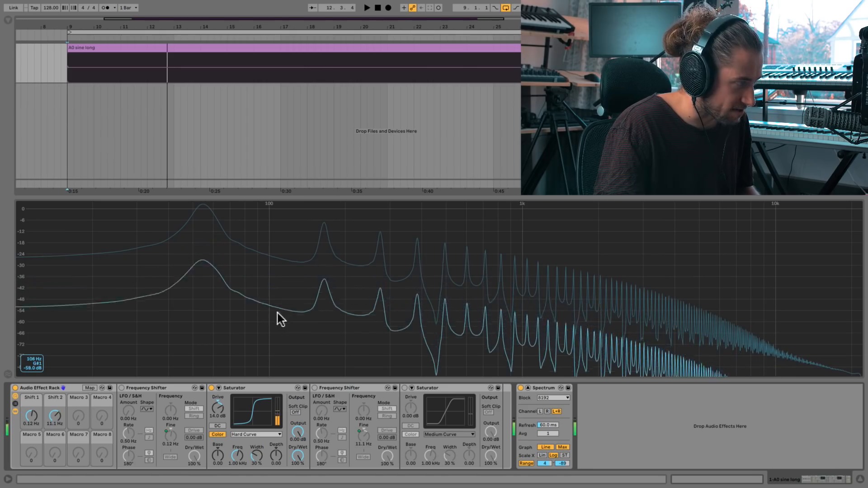
Step: Turn on the first and second Frequency Shifters in order, playing the saturated sine to compare the spectrum, then stop playback
left_click(122, 388)
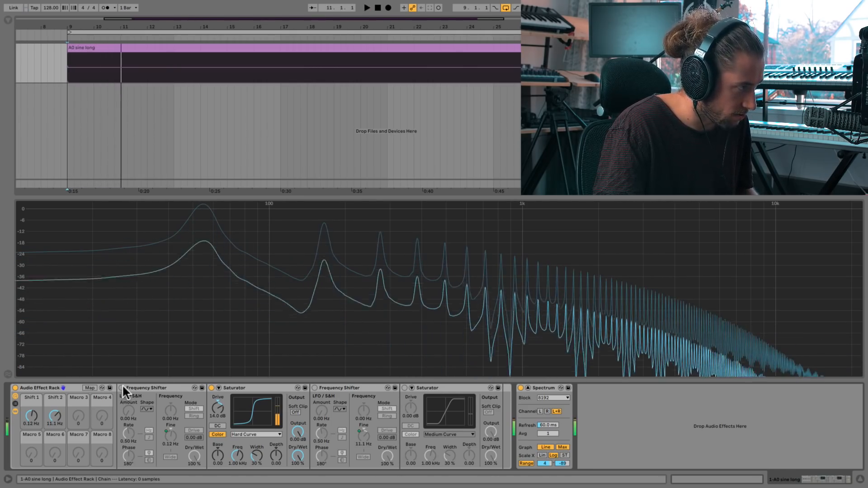
key("space")
left_click(315, 388)
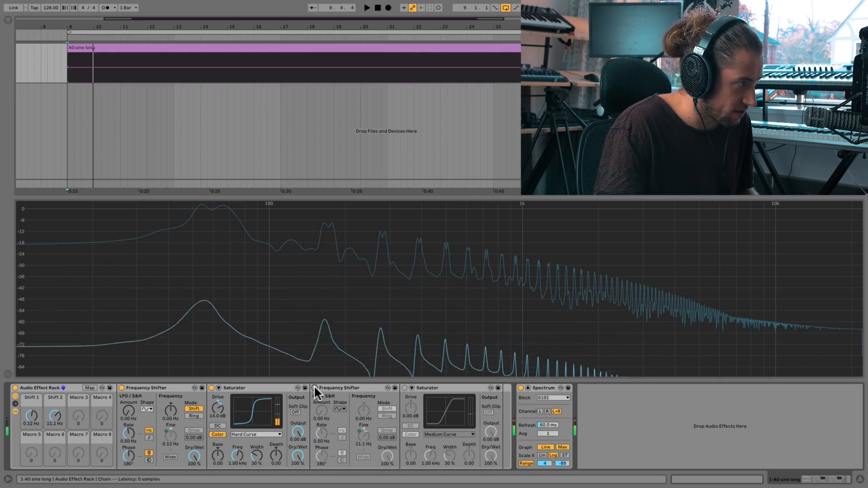
left_click(315, 387)
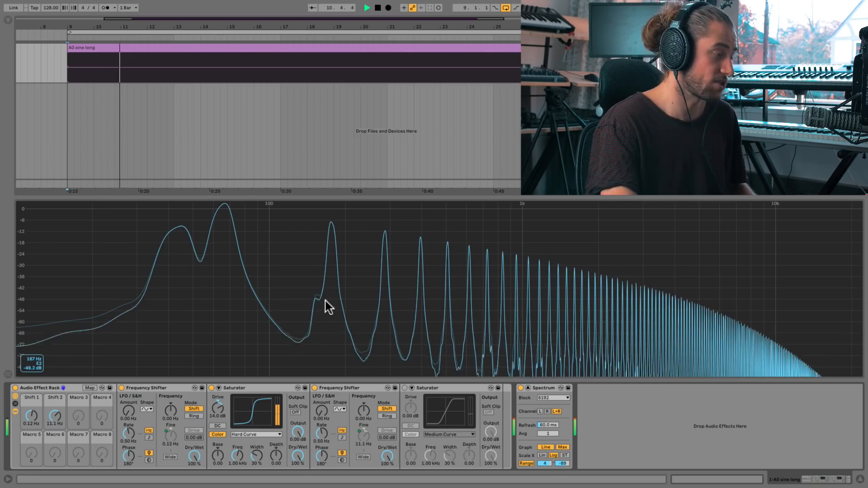
key("space")
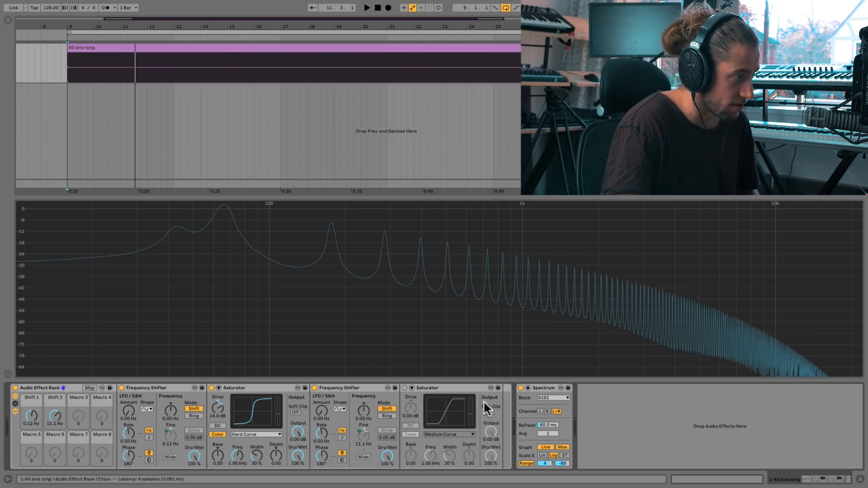
Step: Play the sine through both Frequency Shifters and turn on the second Saturator to compare the resulting spectrum
key("space")
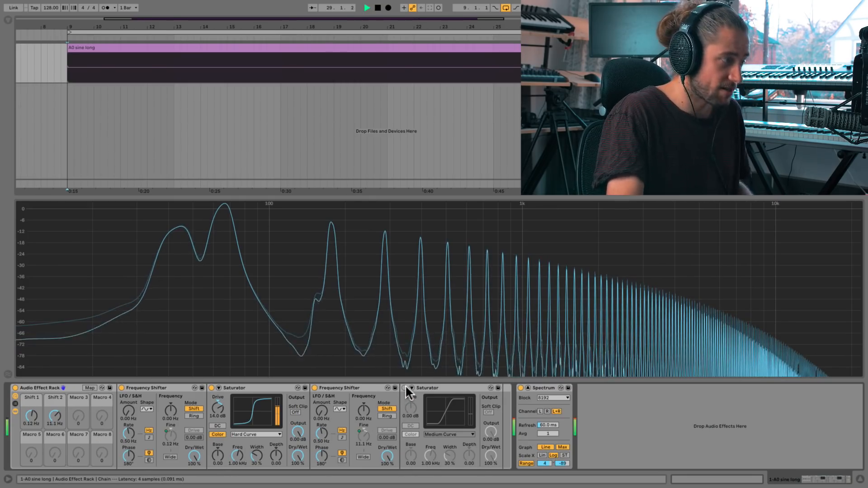
left_click(405, 387)
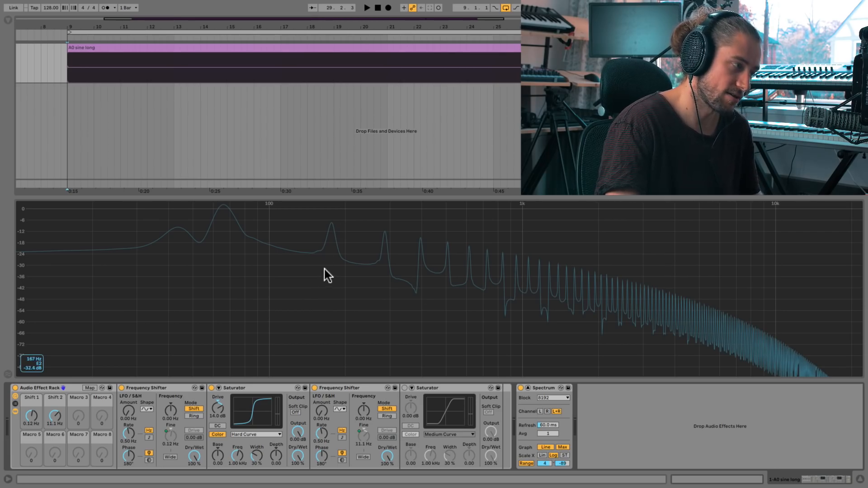
key("space")
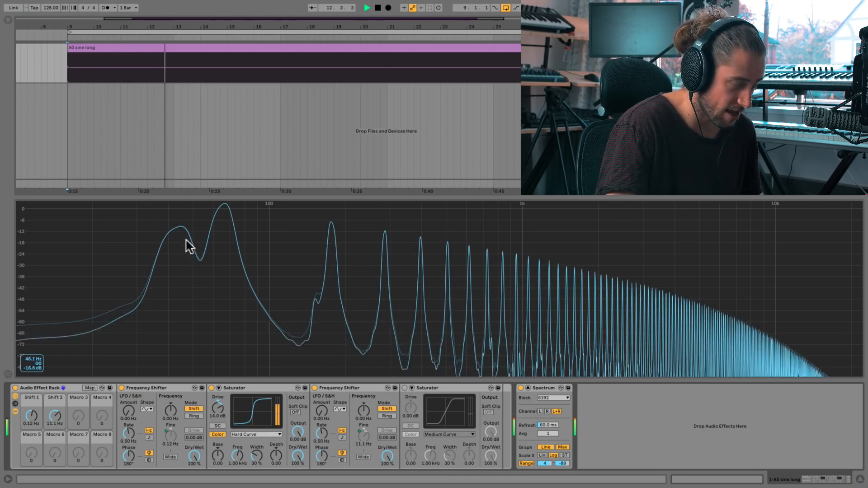
left_click(404, 388)
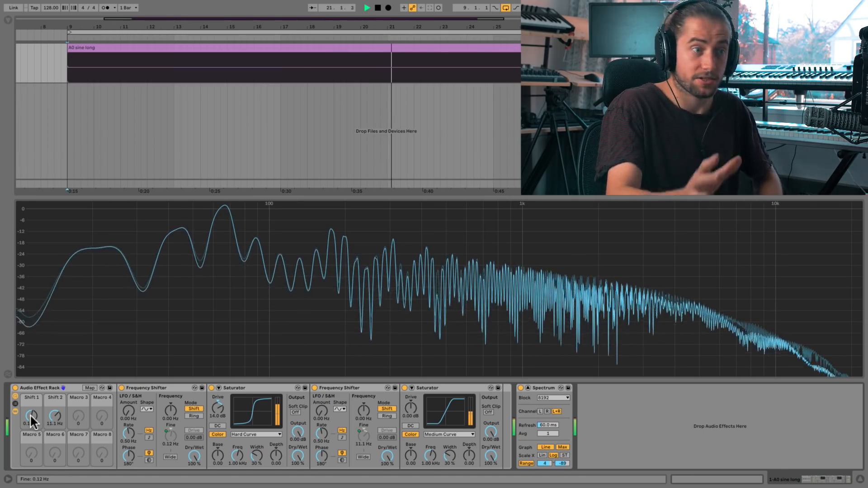
Step: Play the sine with all four rack devices off, then turn on the first Frequency Shifter with Shift 1 at -35.1 Hz
left_click(71, 386)
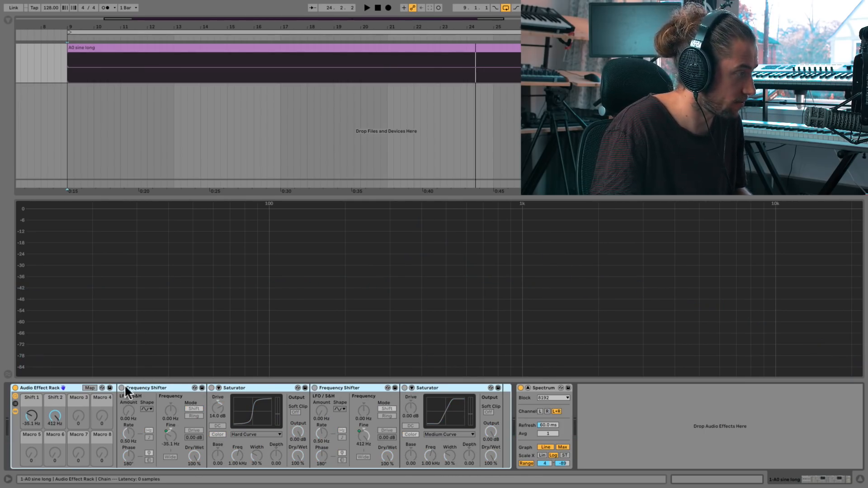
key("space")
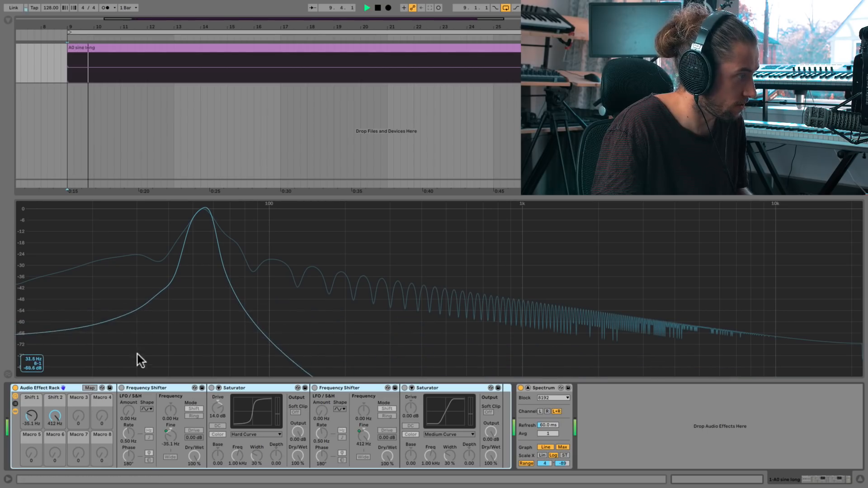
left_click(121, 388)
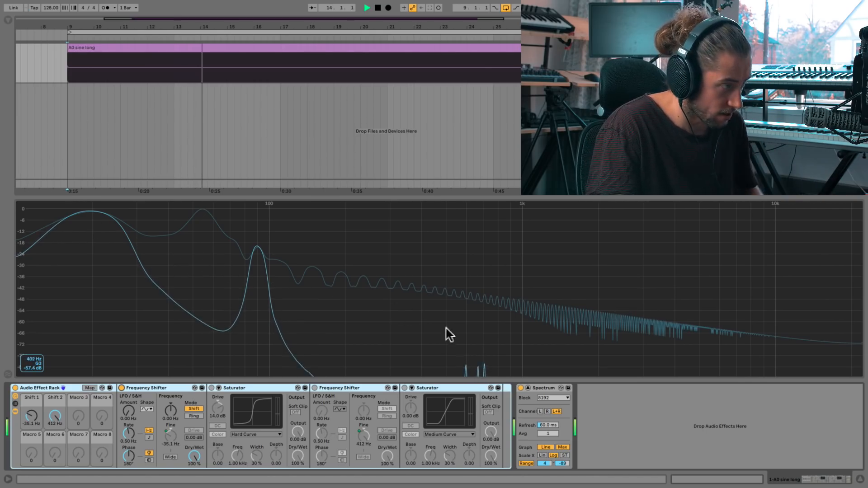
mouse_move(33, 423)
left_mouse_down()
mouse_move(32, 407)
mouse_move(32, 415)
left_mouse_up()
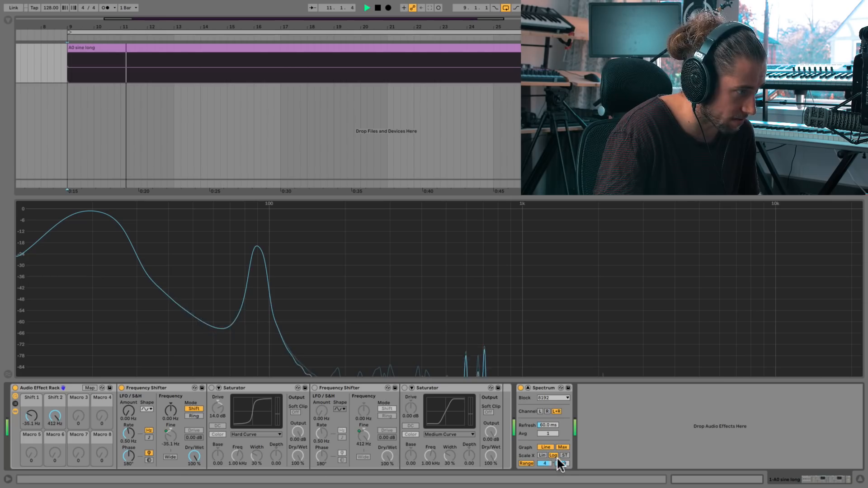
Step: Return the Spectrum's lower range limit to -89, then toggle the first Saturator during playback to compare harmonics, leaving it on
left_click_drag(561, 464, 561, 480)
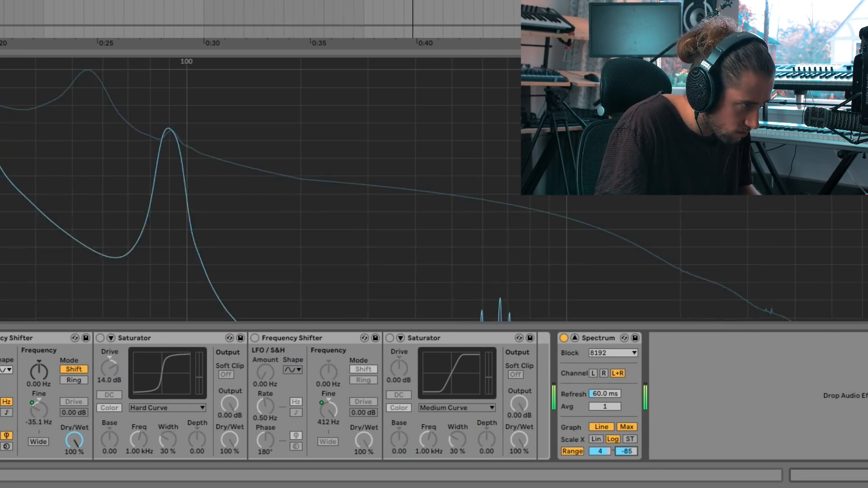
mouse_move(627, 451)
left_mouse_down()
mouse_move(627, 440)
mouse_move(627, 454)
left_mouse_up()
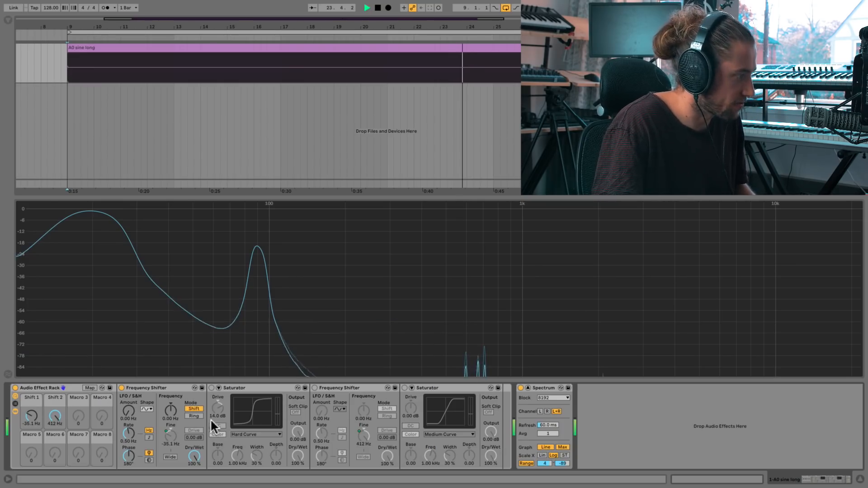
left_click(212, 388)
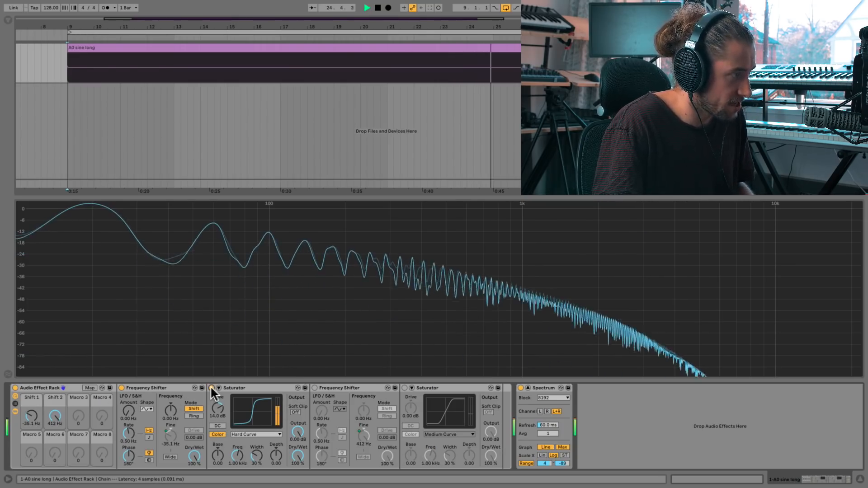
left_click(212, 388)
left_click(212, 388)
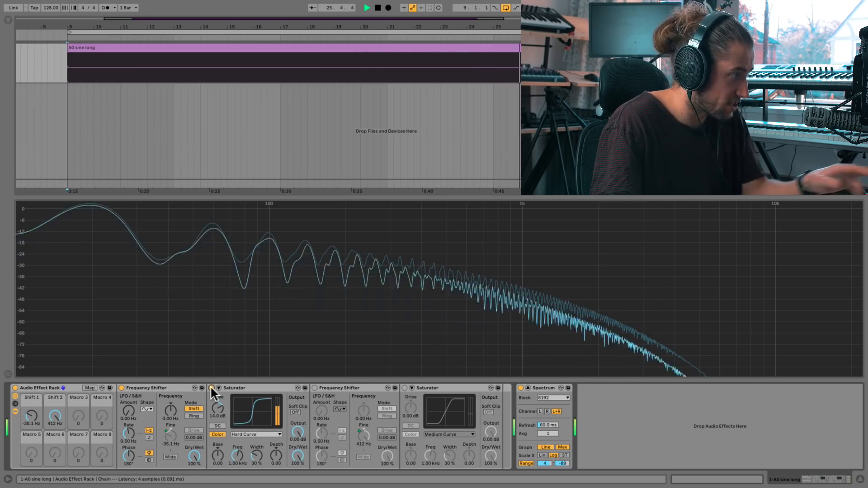
left_click(212, 388)
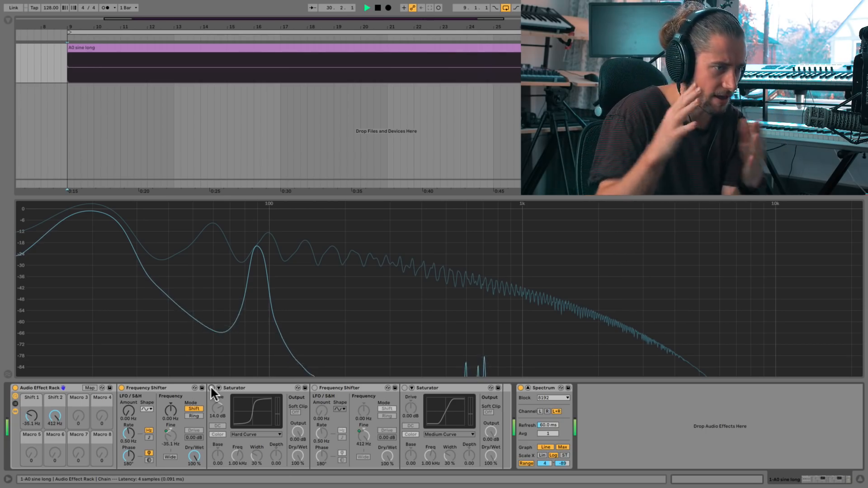
left_click(212, 388)
Step: Turn on the second Frequency Shifter at 412 Hz and compare the spectrum with the second Saturator on and off
left_click(314, 388)
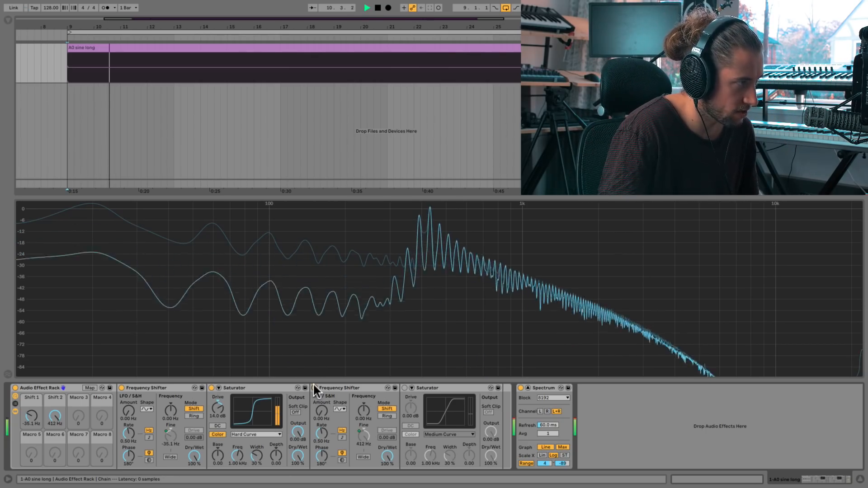
left_click(405, 388)
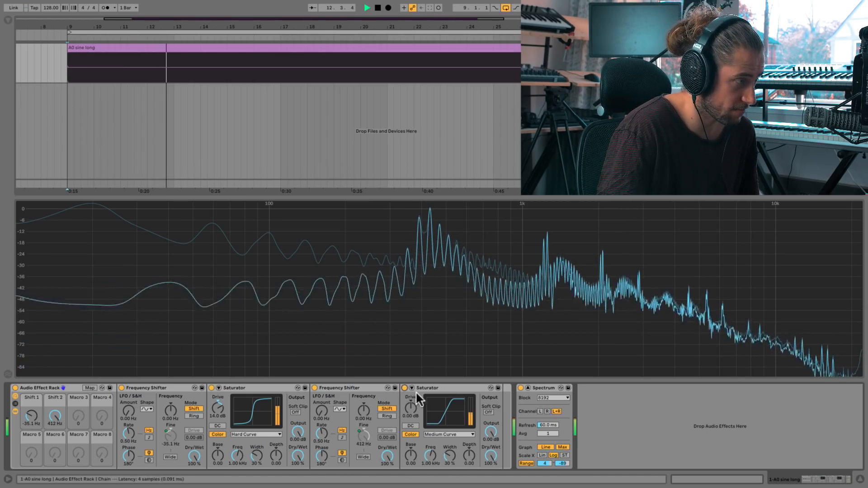
left_click(405, 388)
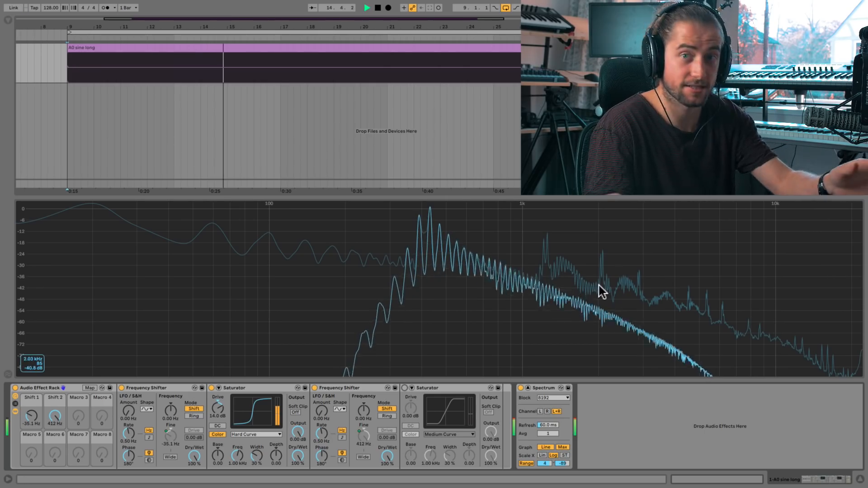
Step: Clear the Spectrum's maximum curve and compare the second Saturator on and off again, leaving it on
left_click(456, 340)
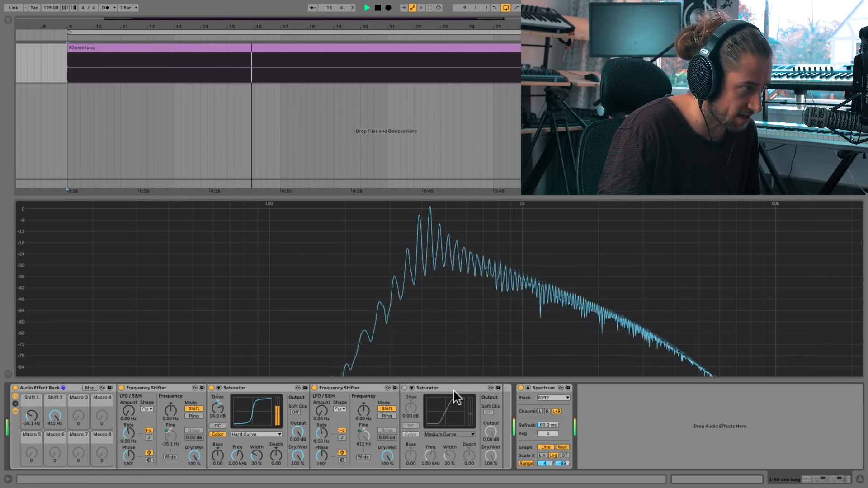
left_click(405, 388)
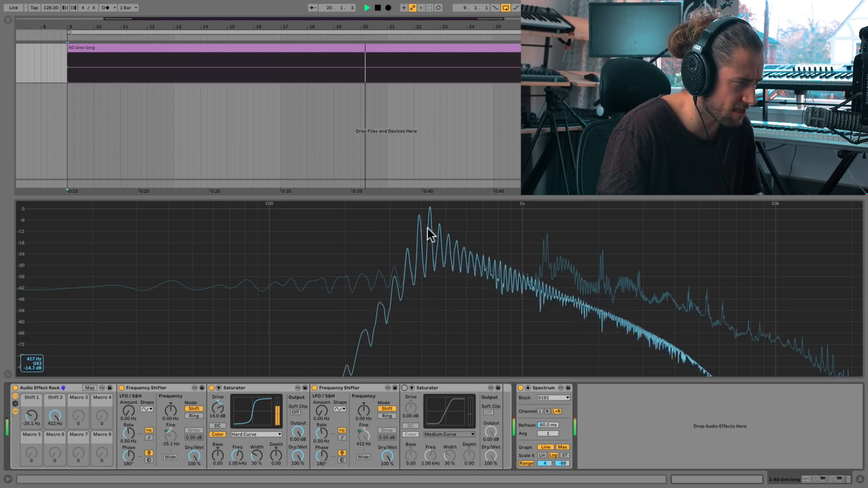
left_click(404, 388)
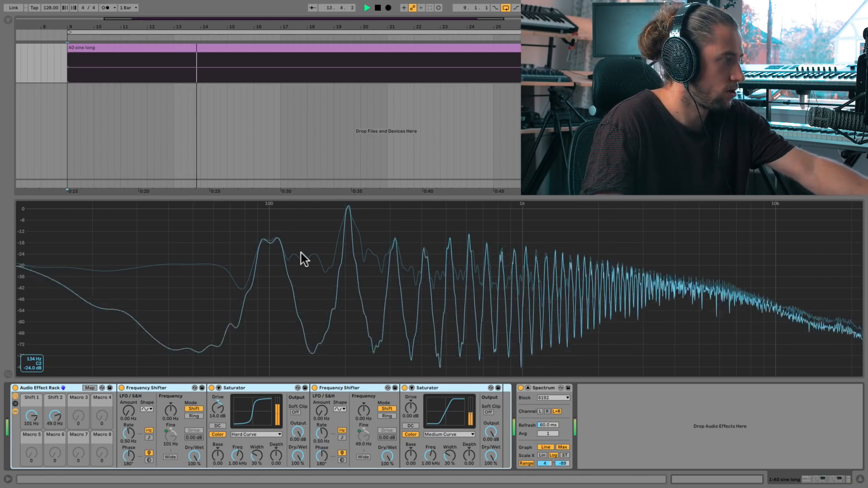
Step: Stop playback, switch off both Frequency Shifters and both Saturators, and play the plain sine again
key("space")
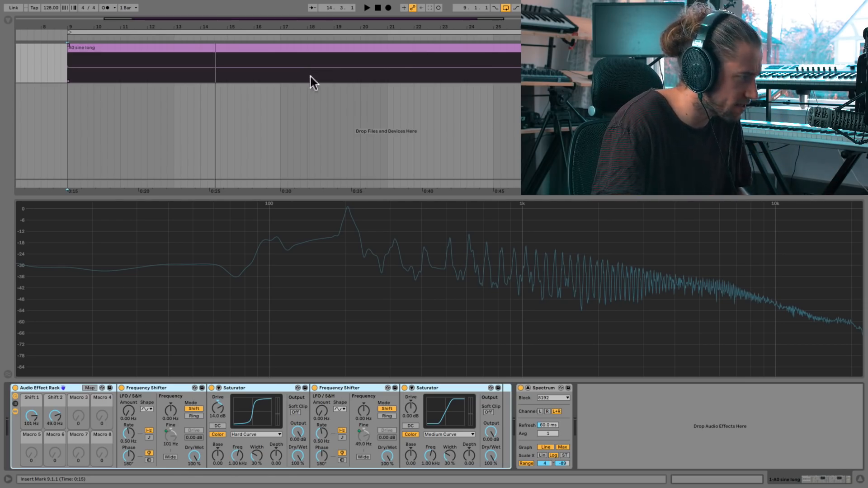
left_click(405, 388)
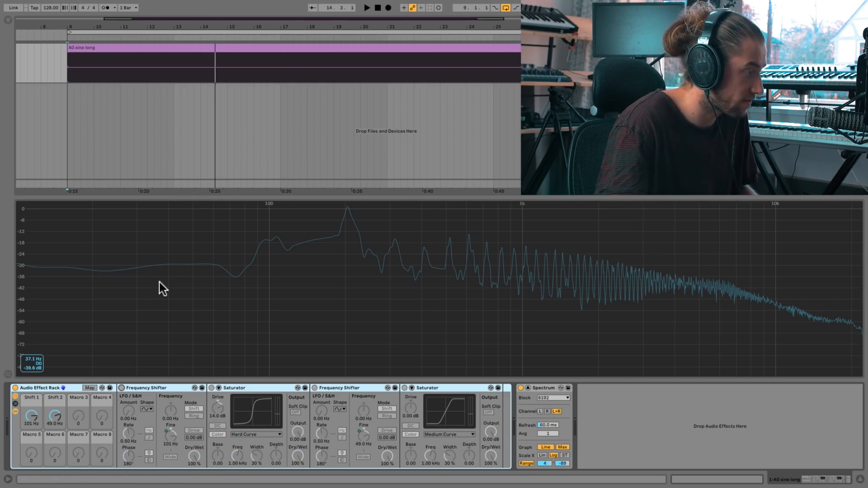
key("space")
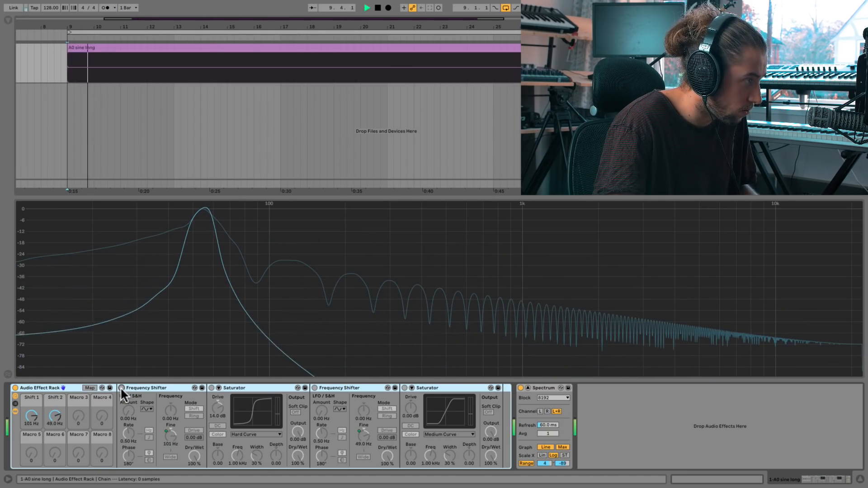
Step: Turn on the rack's four devices in chain order during playback, with Shift 1 at 101 Hz and Shift 2 at 49.0 Hz
left_click(121, 388)
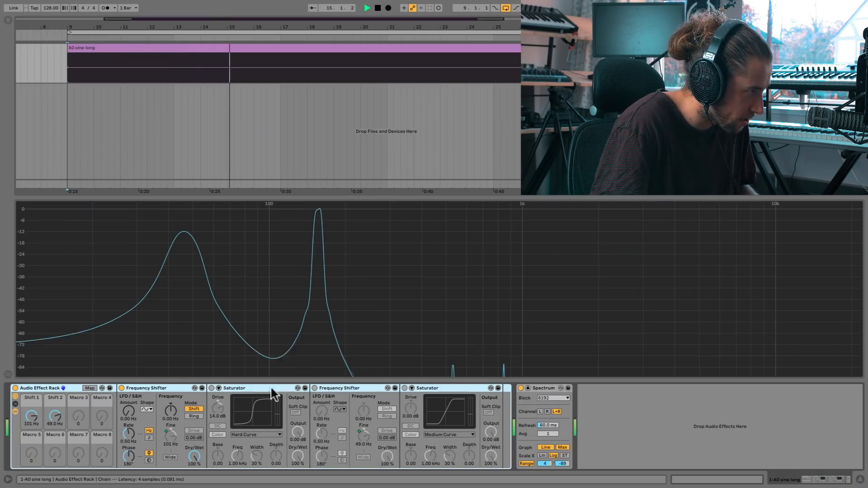
left_click(211, 388)
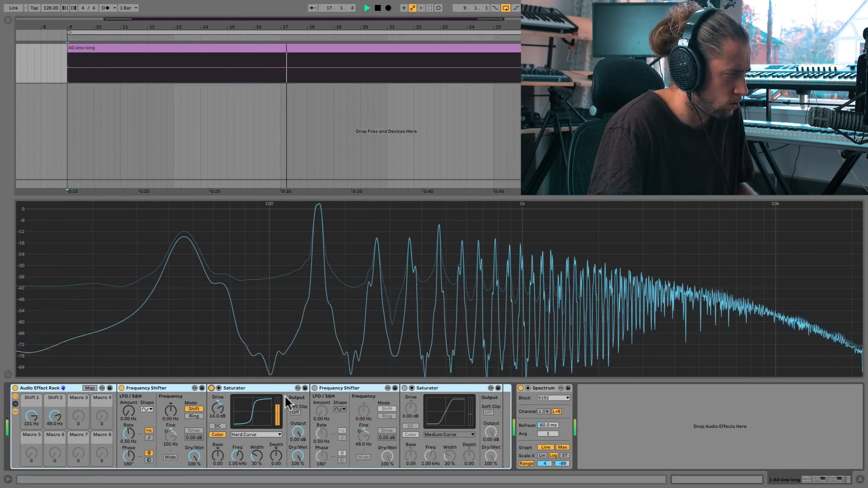
left_click(314, 388)
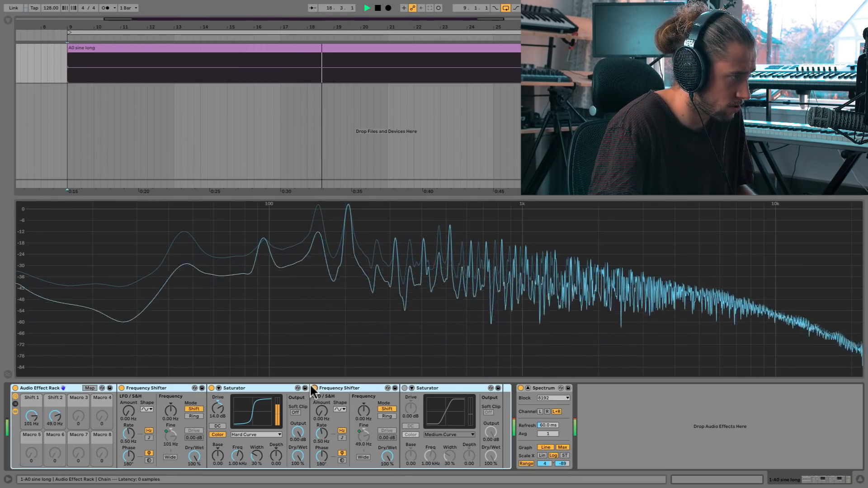
left_click(405, 388)
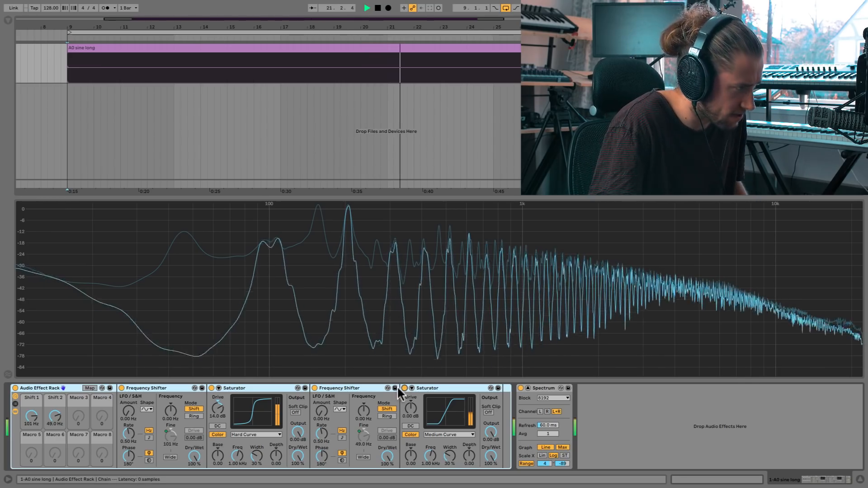
Step: Switch the rack's four devices off in reverse order during playback to return to the plain sine
left_click(404, 388)
left_click(313, 388)
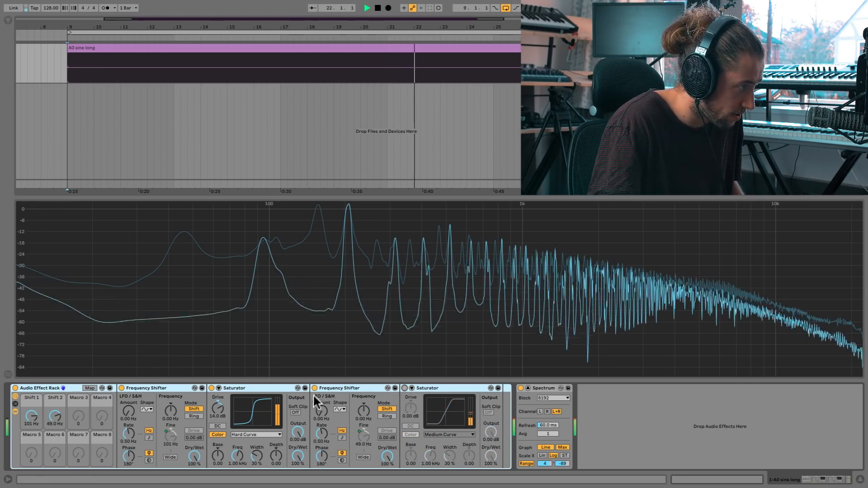
left_click(211, 388)
left_click(121, 388)
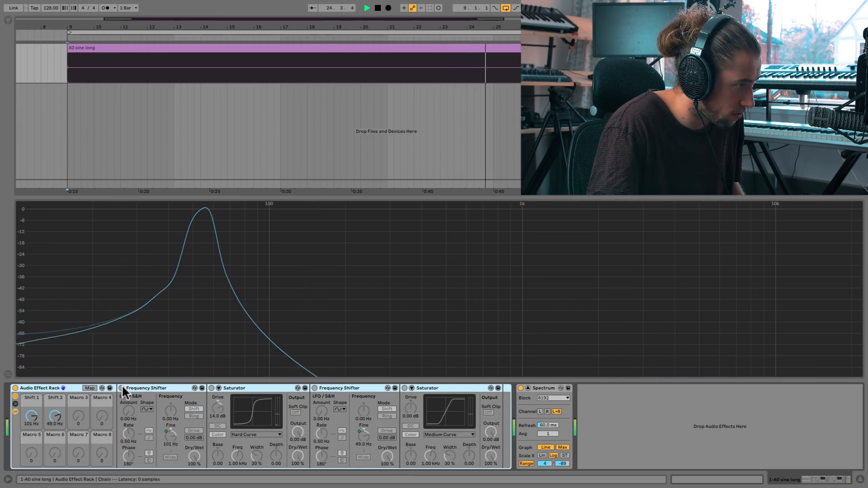
Step: Lower the Spectrum's bottom range limit to -105 and turn the Frequency Shifters and Saturators back on in chain order
left_click_drag(562, 463, 562, 473)
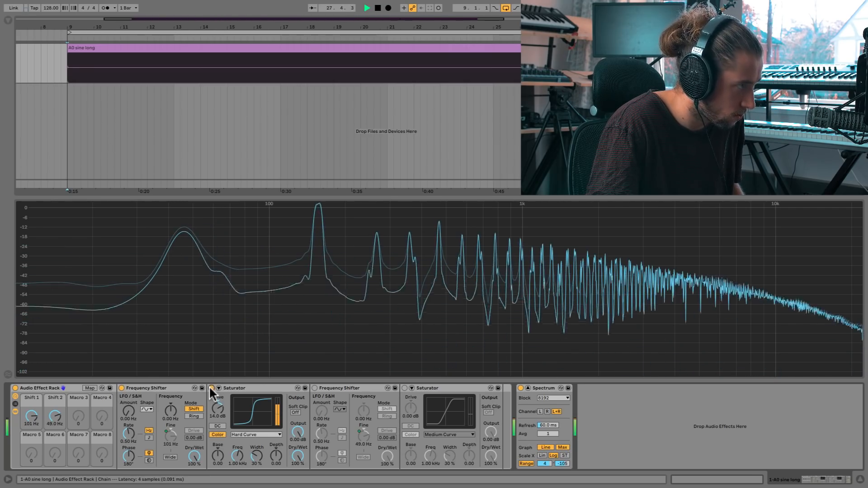
left_click(314, 387)
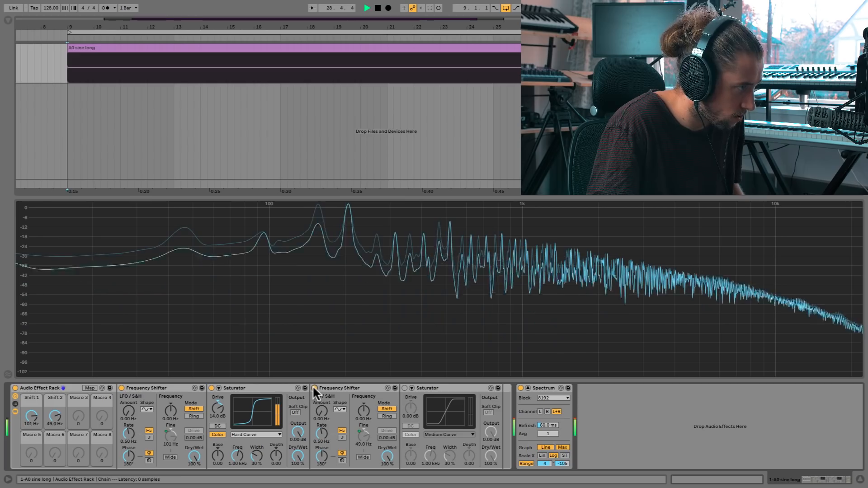
left_click(404, 388)
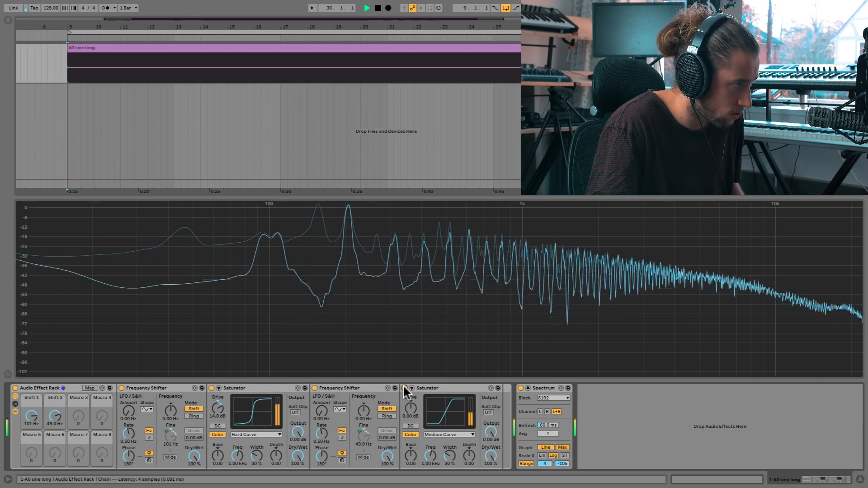